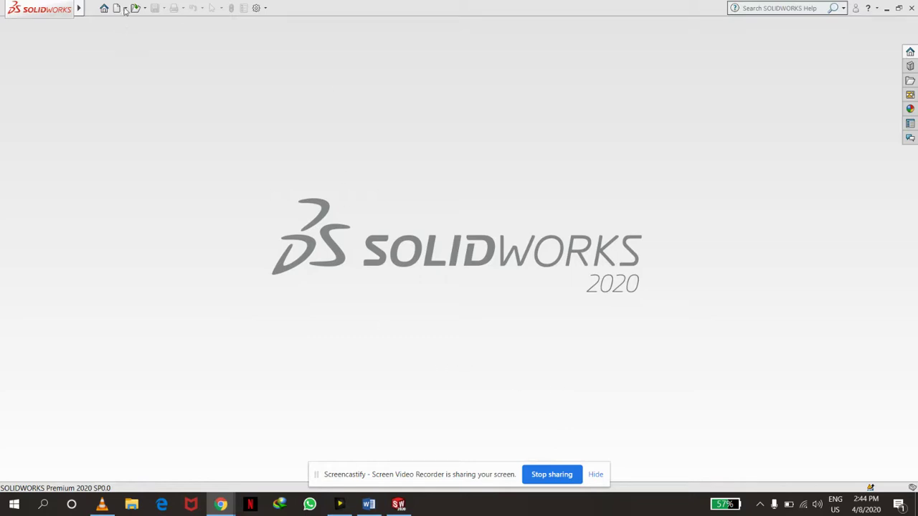
Create a new Part document and select the Front Plane for sketching
left_click(125, 9)
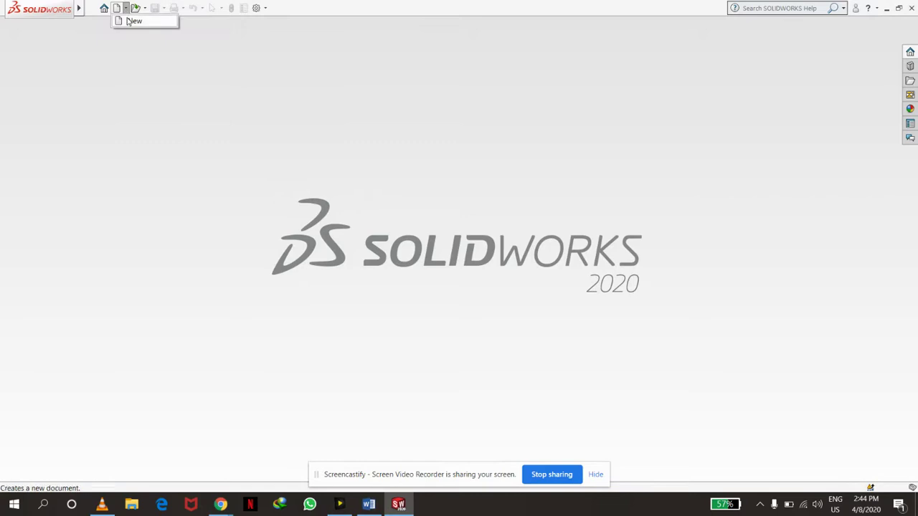
left_click(128, 21)
left_click(389, 381)
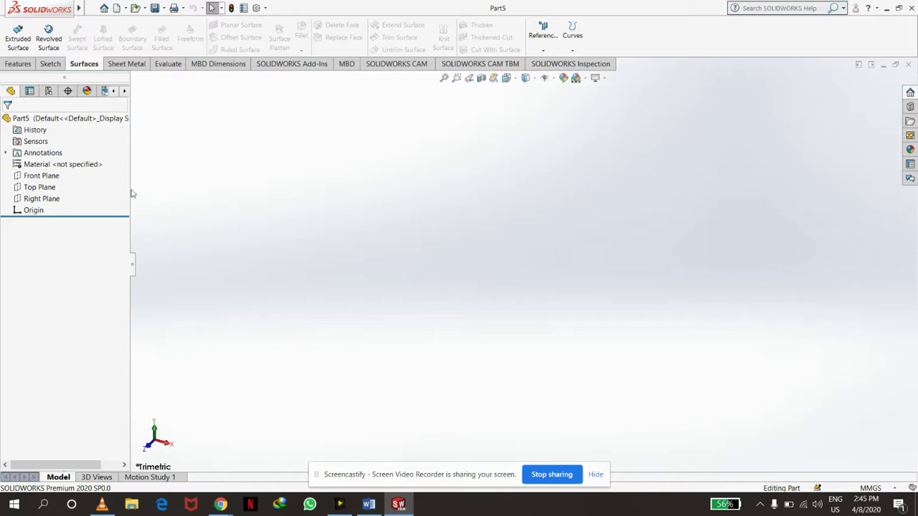
left_click(32, 179)
Sketch a center rectangle on the Front Plane centred on the origin, then exit the sketch
left_click(42, 163)
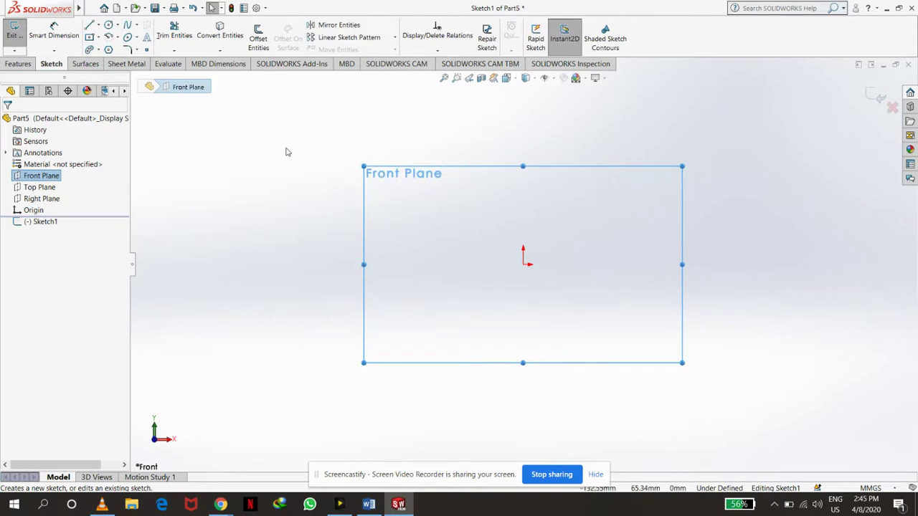
left_click(89, 35)
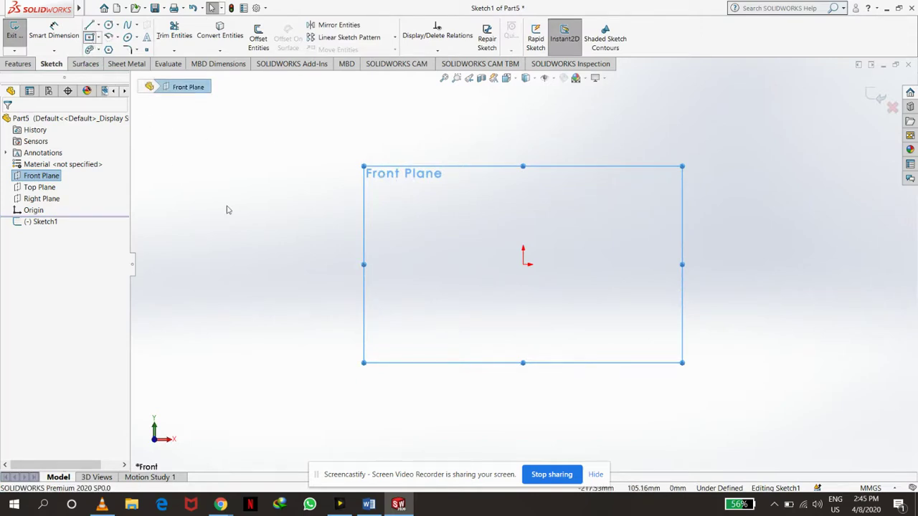
left_click(523, 264)
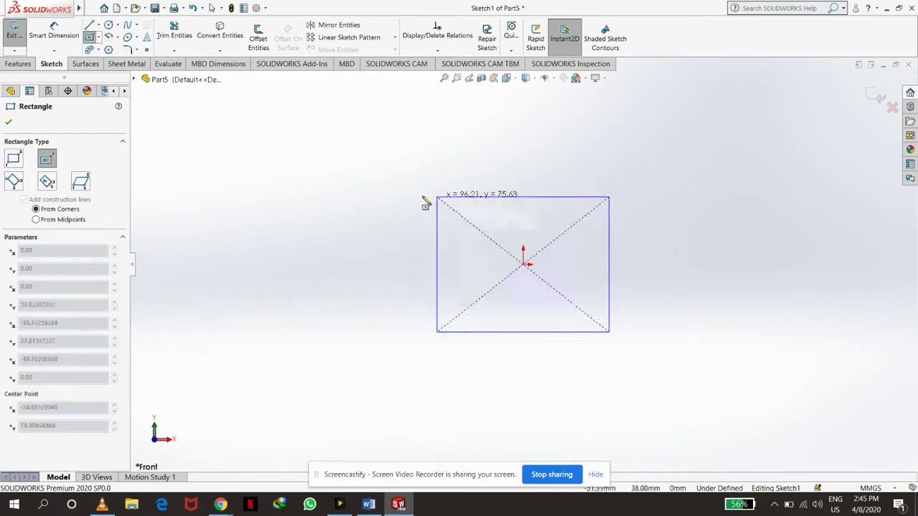
left_click(318, 136)
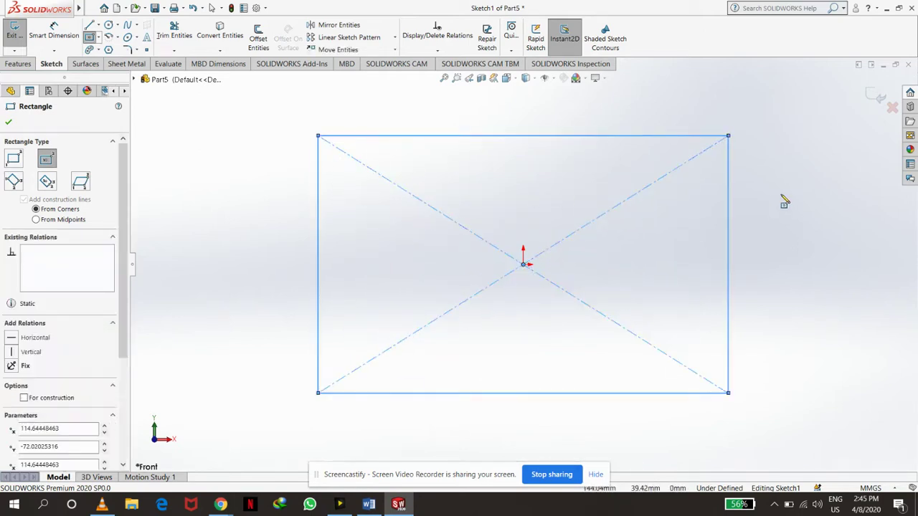
left_click(871, 98)
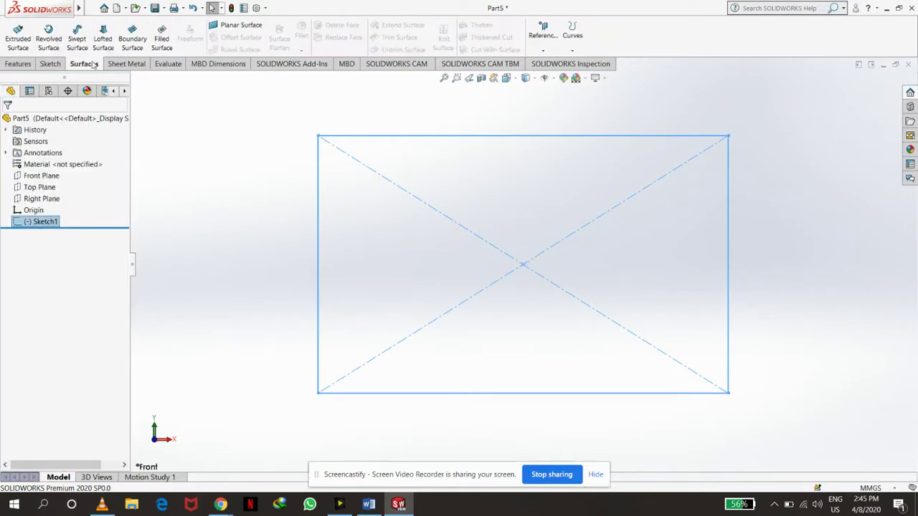
Extrude the rectangle as a surface with 100 mm Blind depth, creating Surface-Extrude1
left_click(22, 37)
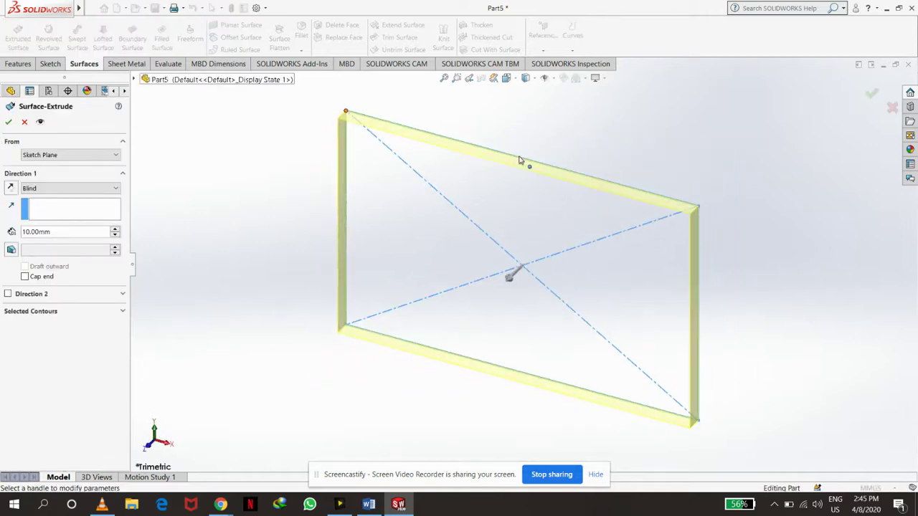
left_click(65, 232)
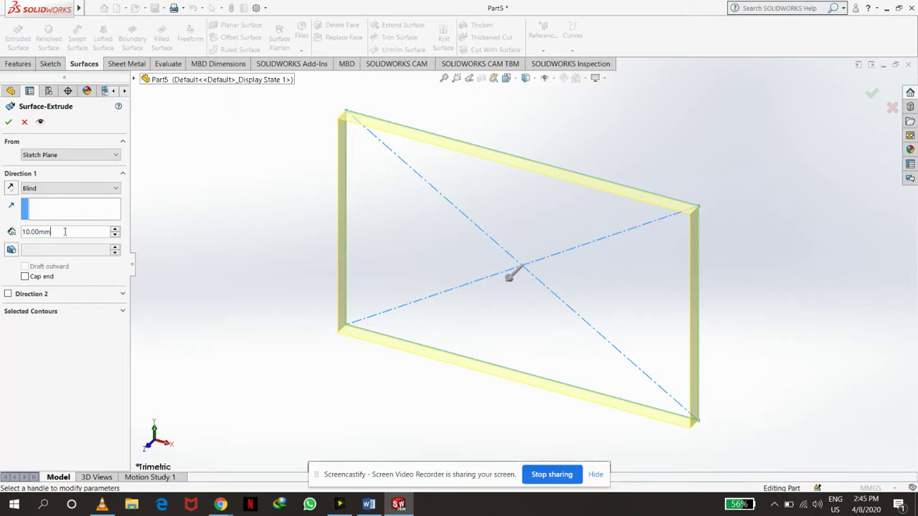
double_click(65, 231)
type("100")
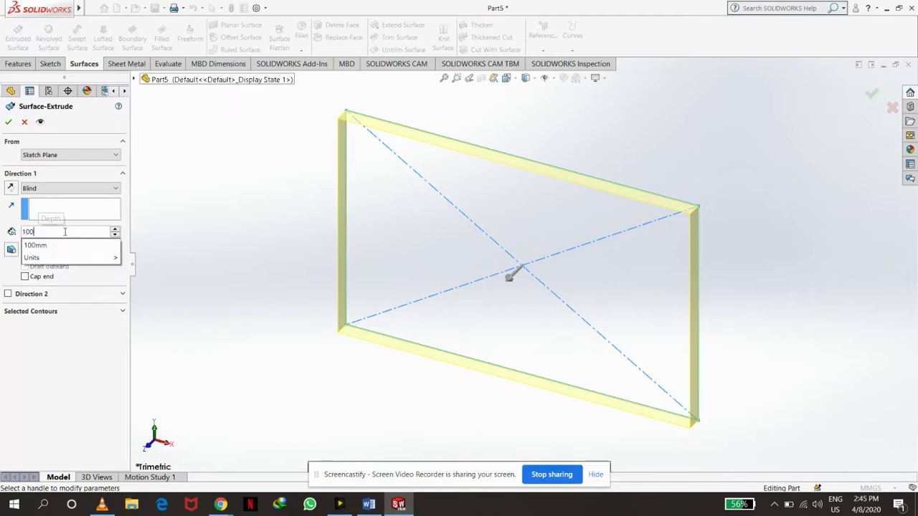
key("Return")
left_click(8, 121)
mouse_move(752, 342)
middle_mouse_down()
mouse_move(746, 322)
mouse_move(791, 240)
middle_mouse_up()
mouse_move(775, 308)
middle_mouse_down()
mouse_move(615, 430)
mouse_move(555, 361)
mouse_move(521, 390)
mouse_move(539, 366)
mouse_move(582, 375)
middle_mouse_up()
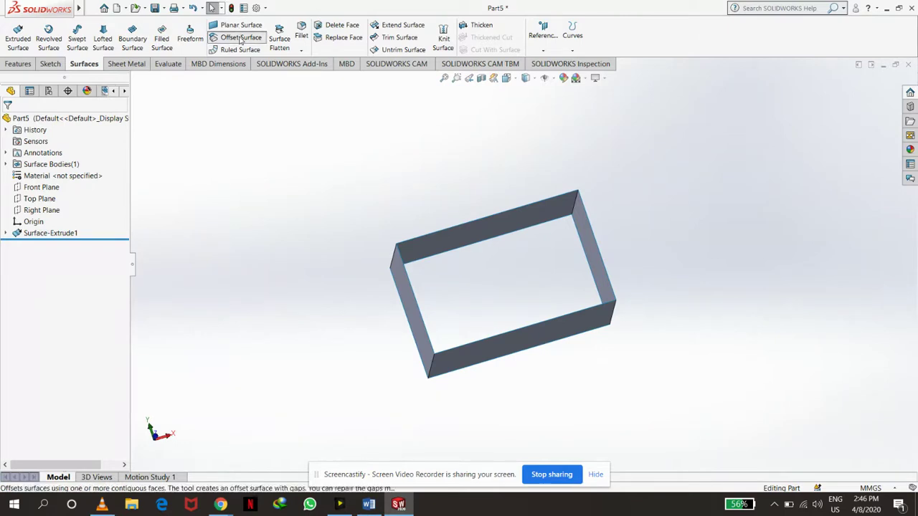
Offset the bottom, left, right and top walls of the box by 20 mm
left_click(241, 40)
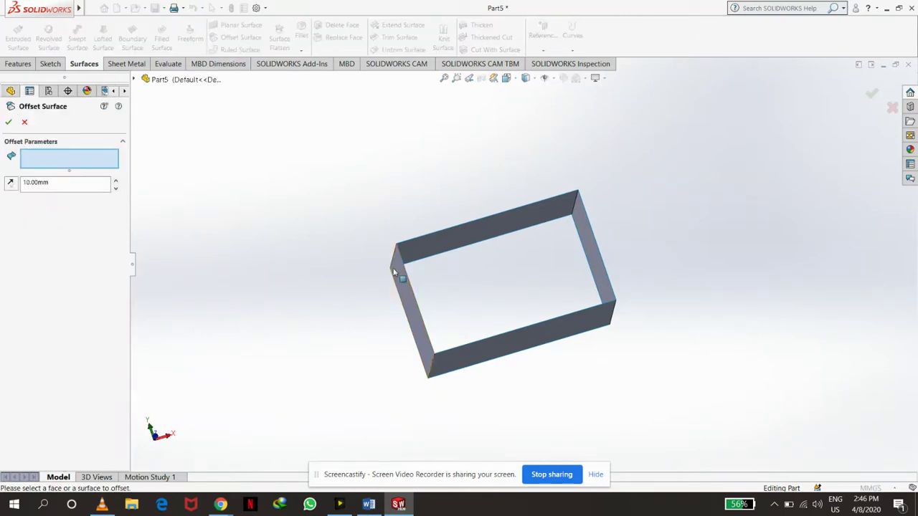
left_click(511, 357)
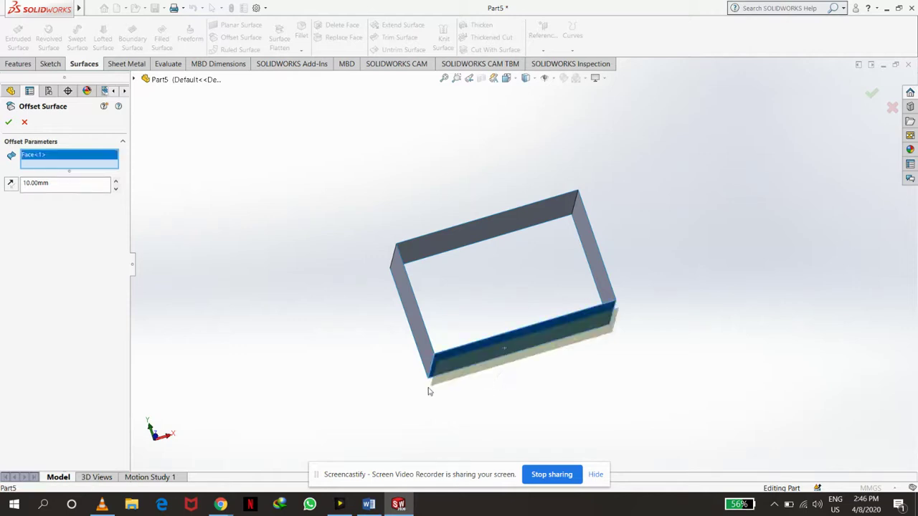
left_click(426, 342)
middle_click_drag(732, 263, 708, 294)
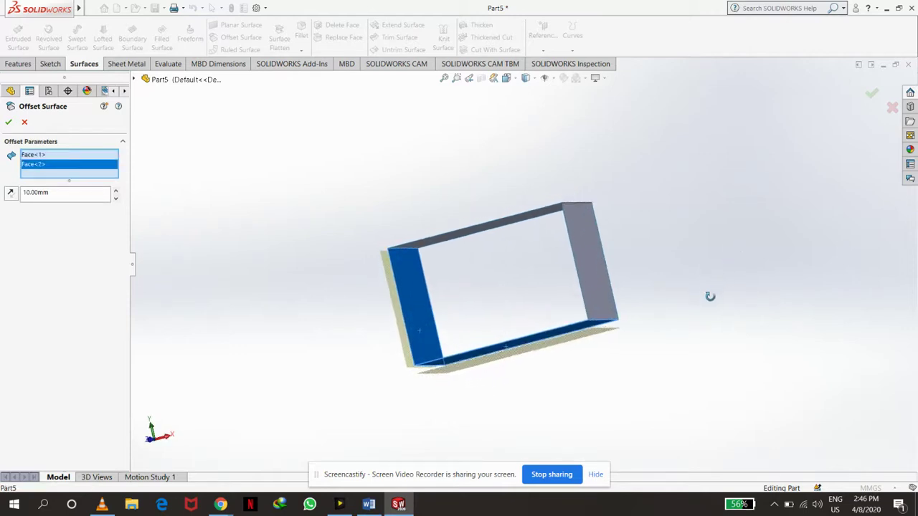
left_click(598, 269)
middle_click_drag(532, 143, 550, 201)
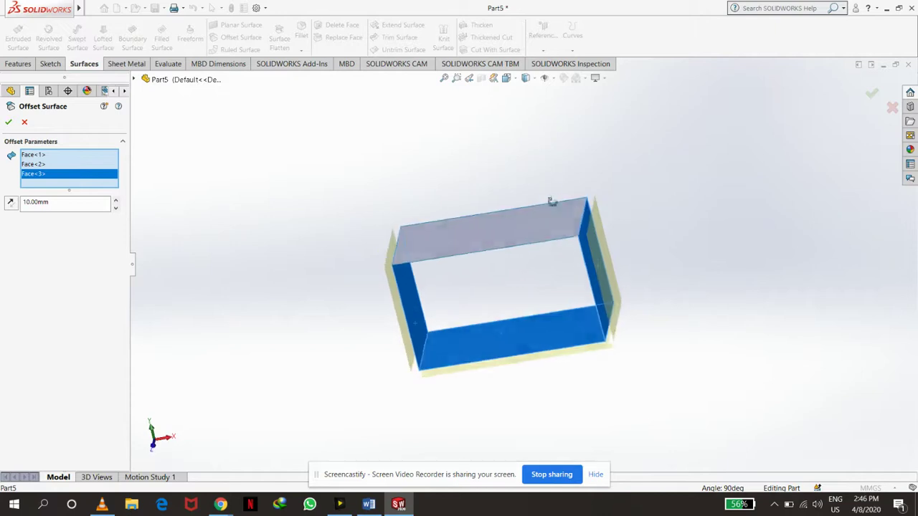
left_click(537, 224)
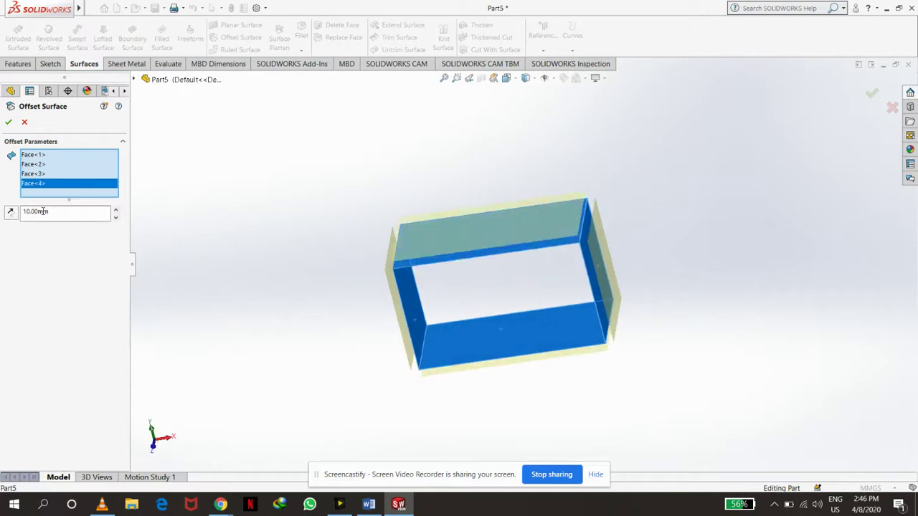
left_click_drag(60, 211, 19, 220)
type("20")
key("Return")
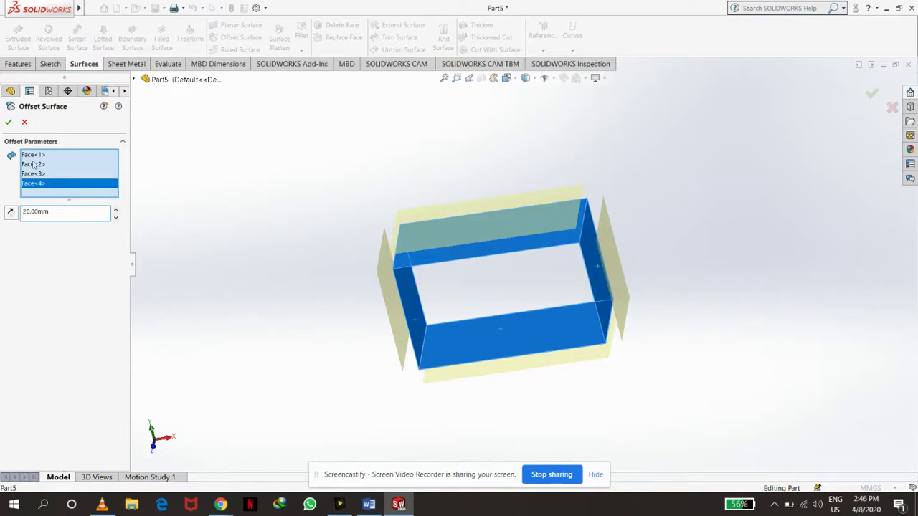
left_click(9, 121)
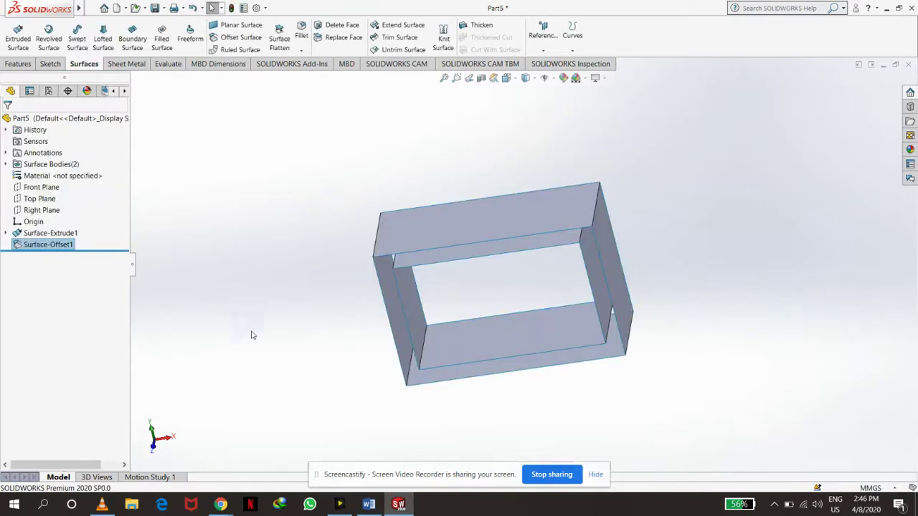
mouse_move(254, 287)
middle_mouse_down()
mouse_move(256, 219)
mouse_move(279, 207)
mouse_move(269, 148)
mouse_move(178, 316)
mouse_move(275, 227)
mouse_move(251, 203)
mouse_move(243, 246)
mouse_move(308, 293)
mouse_move(205, 188)
mouse_move(244, 141)
middle_mouse_up()
Create Surface-Fill1 bounded by the frame's inner left, top, bottom and right edges
left_click(161, 36)
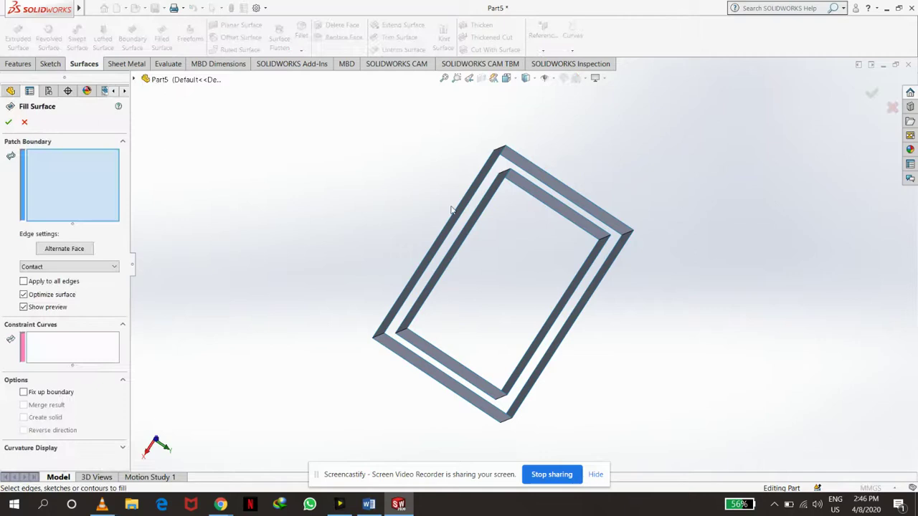
left_click(491, 216)
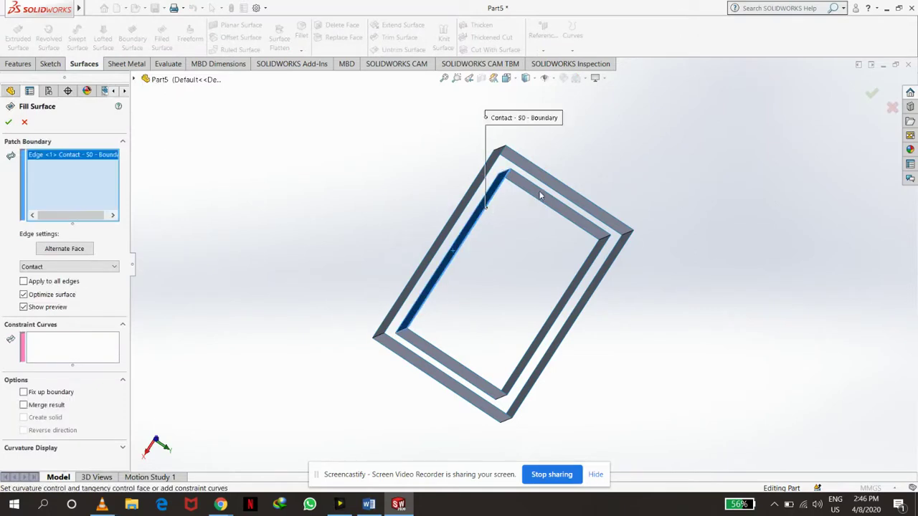
left_click(541, 194)
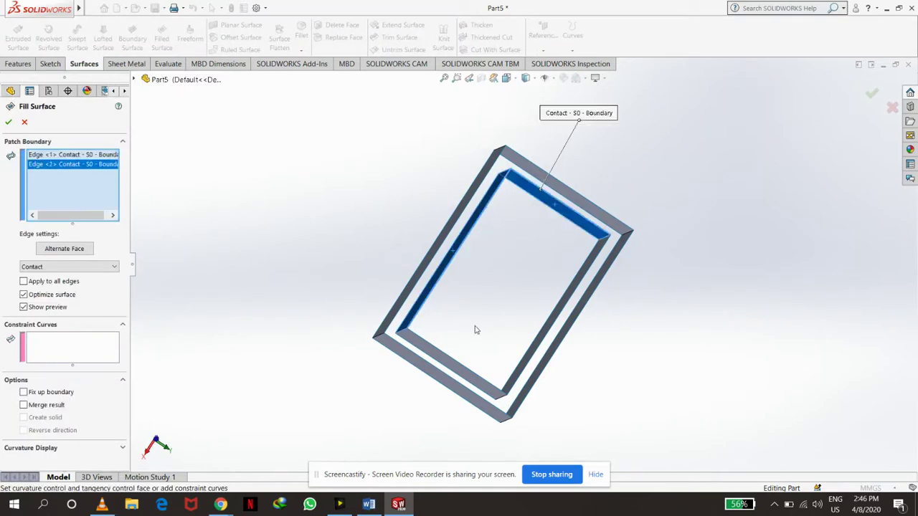
left_click(440, 353)
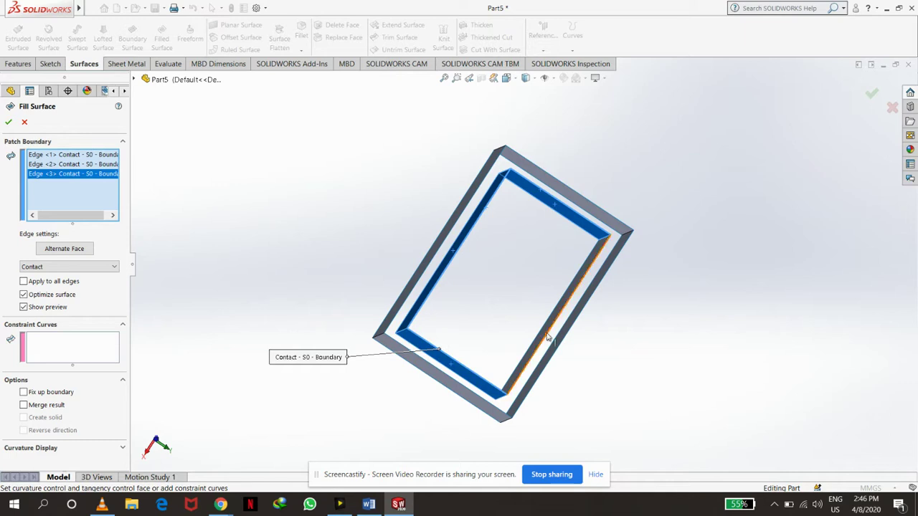
left_click(550, 333)
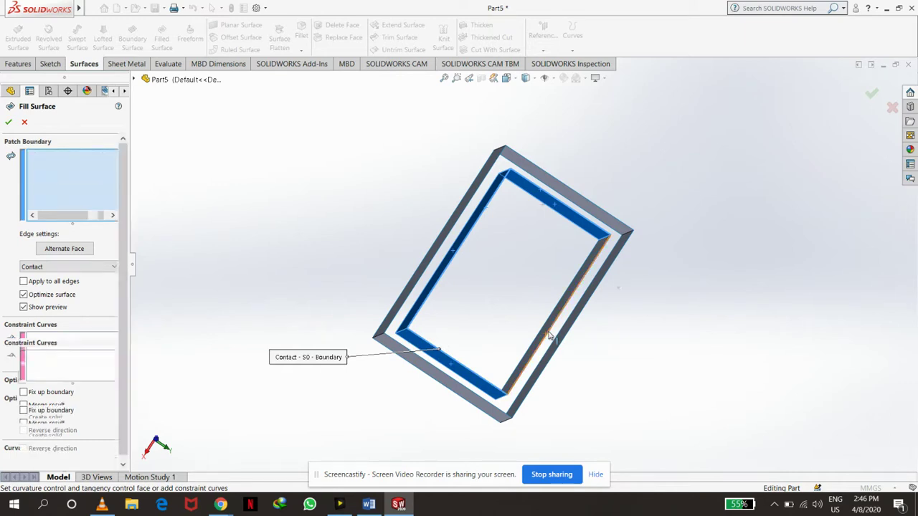
left_click(7, 122)
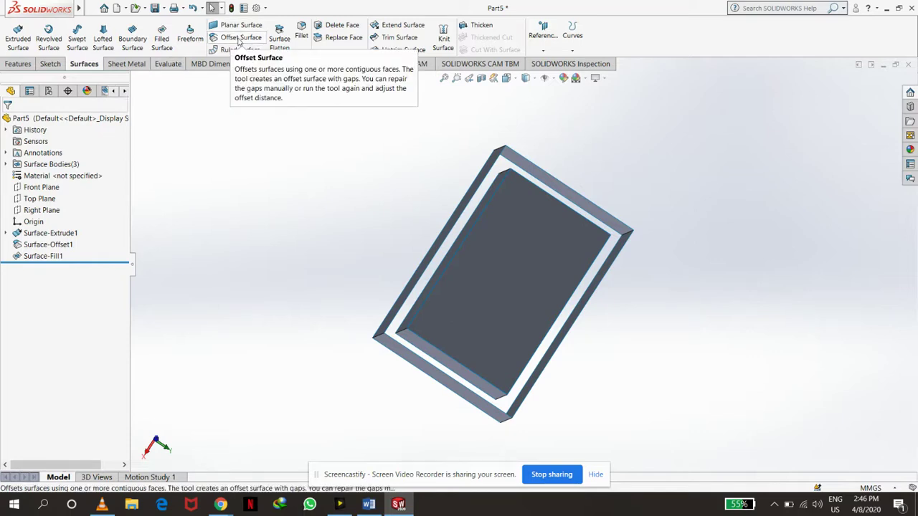
Offset the inner flat fill face by 20 mm to create Surface-Offset2
left_click(239, 42)
left_click(498, 258)
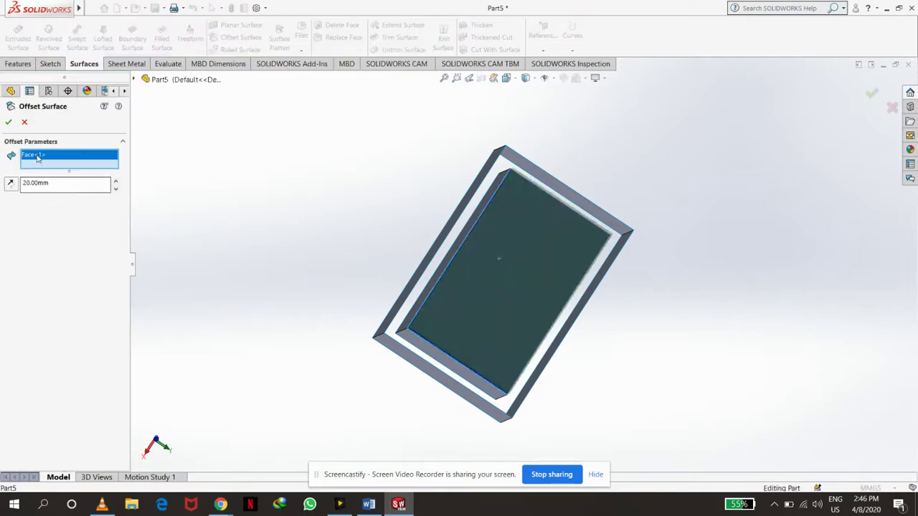
left_click(8, 122)
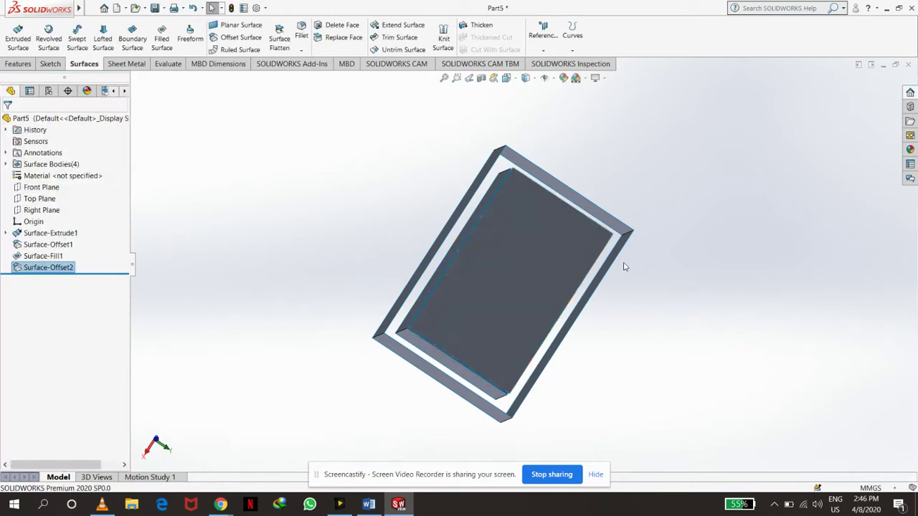
mouse_move(686, 299)
middle_mouse_down()
mouse_move(723, 437)
mouse_move(650, 461)
mouse_move(596, 380)
mouse_move(607, 349)
mouse_move(717, 334)
mouse_move(777, 265)
mouse_move(775, 299)
mouse_move(744, 301)
mouse_move(717, 330)
mouse_move(723, 355)
middle_mouse_up()
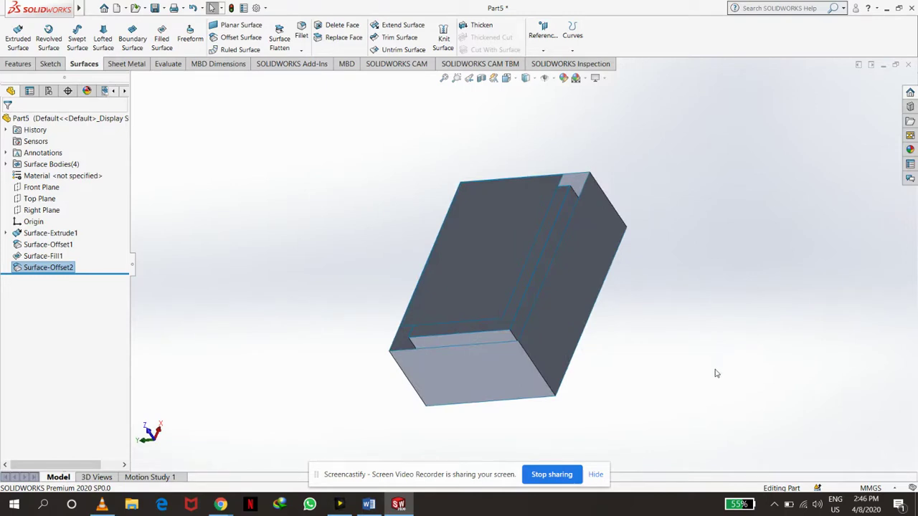
Undo Surface-Offset2, Surface-Fill1 and Surface-Offset1, leaving only Surface-Extrude1
key("ctrl+shift+z")
key("ctrl+shift+z")
key("ctrl+z")
key("ctrl+z")
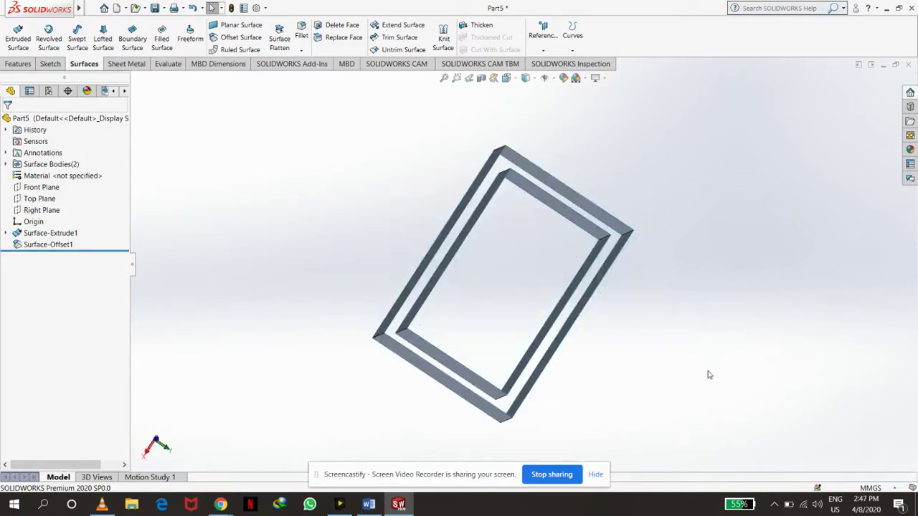
key("ctrl+shift+z")
key("ctrl+z")
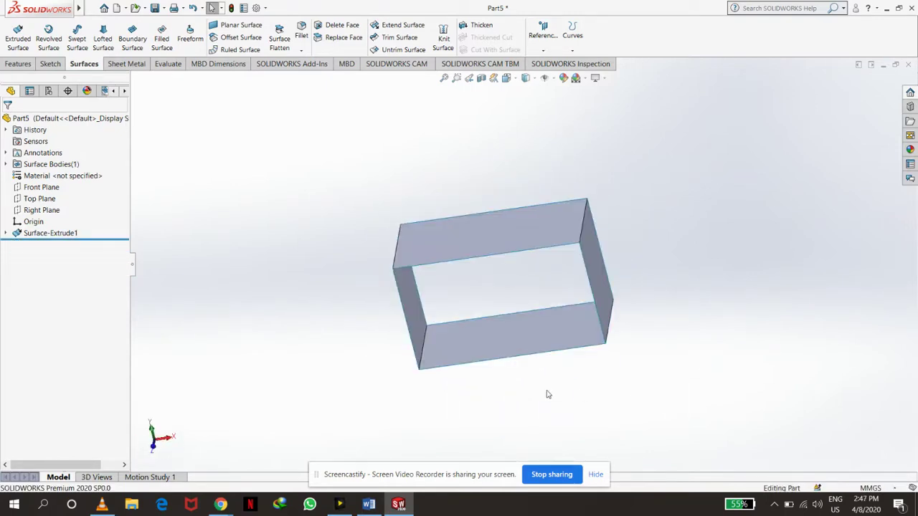
middle_click_drag(453, 412, 447, 334)
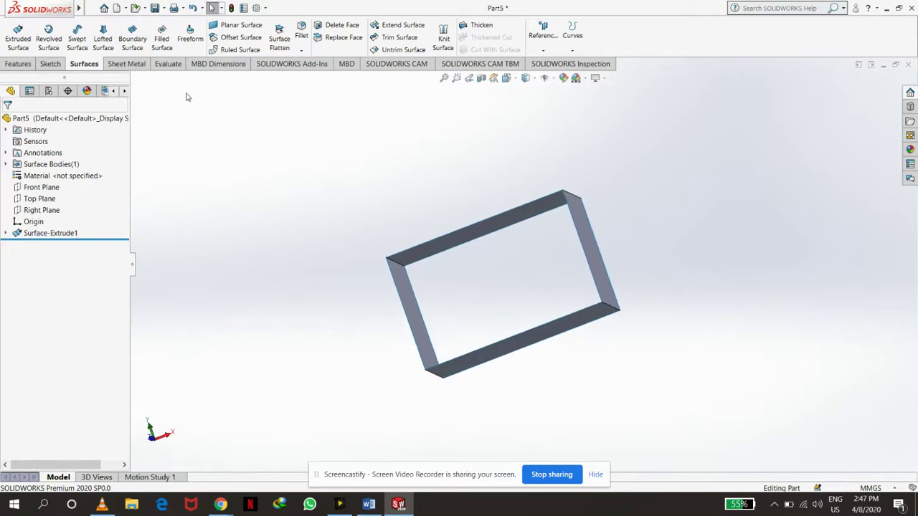
Start a ruled surface on the frame's top, left, bottom and right edges
left_click(237, 49)
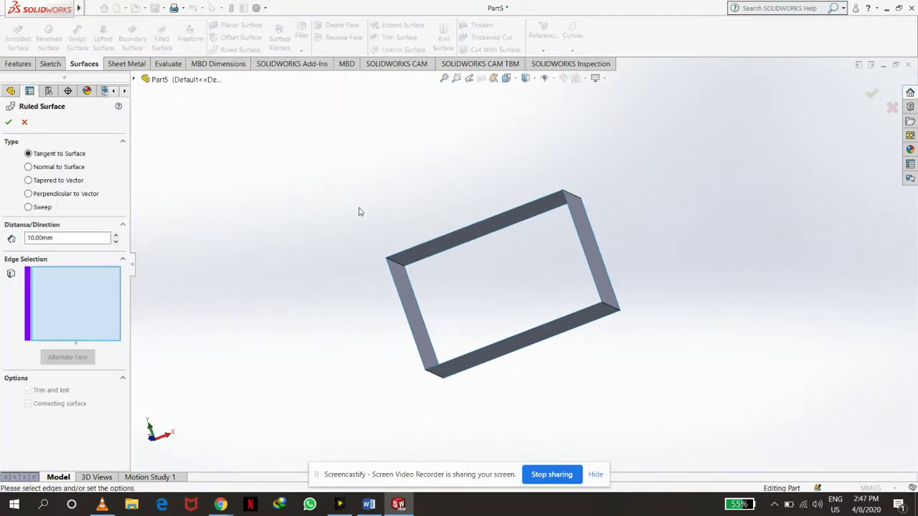
left_click(445, 235)
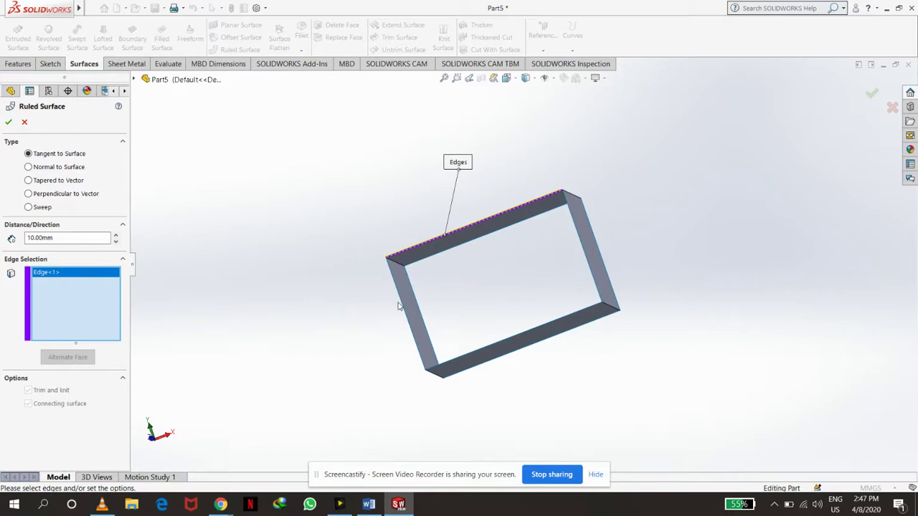
left_click(403, 305)
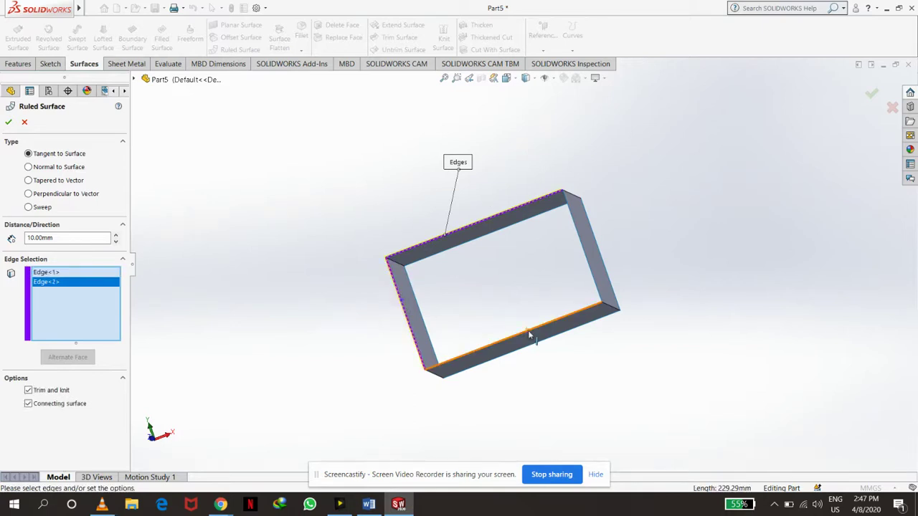
left_click(528, 336)
left_click(594, 279)
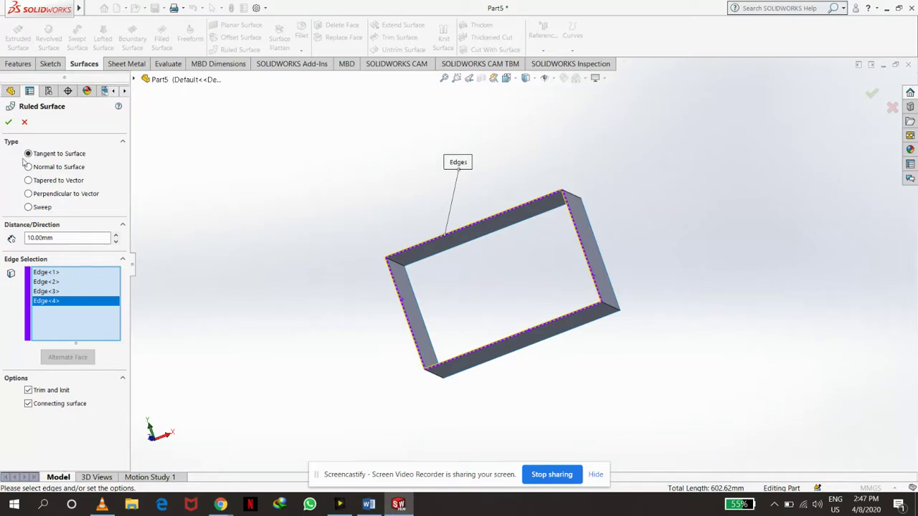
scroll(408, 285, "up", 3)
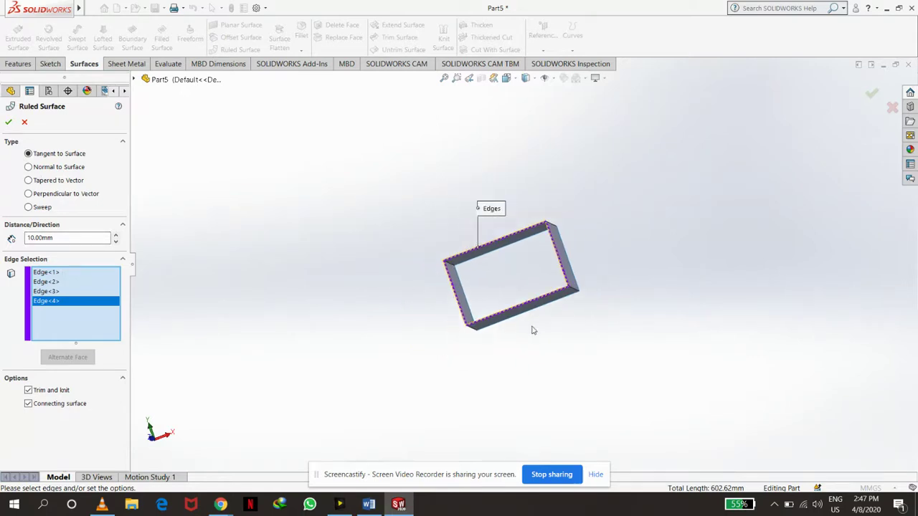
scroll(528, 327, "down", 3)
mouse_move(498, 284)
middle_mouse_down()
mouse_move(531, 127)
mouse_move(426, 165)
middle_mouse_up()
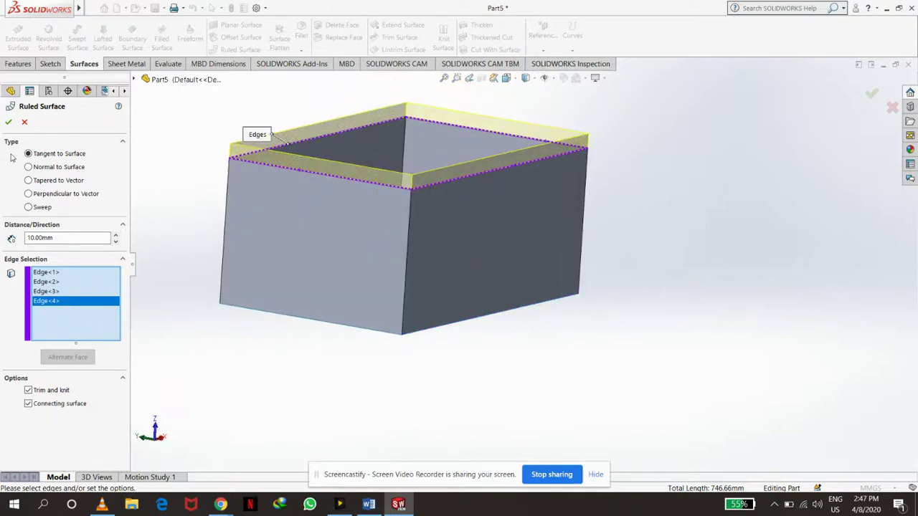
Set the ruled surface to Normal to Surface with a 20 mm distance and confirm
left_click(28, 167)
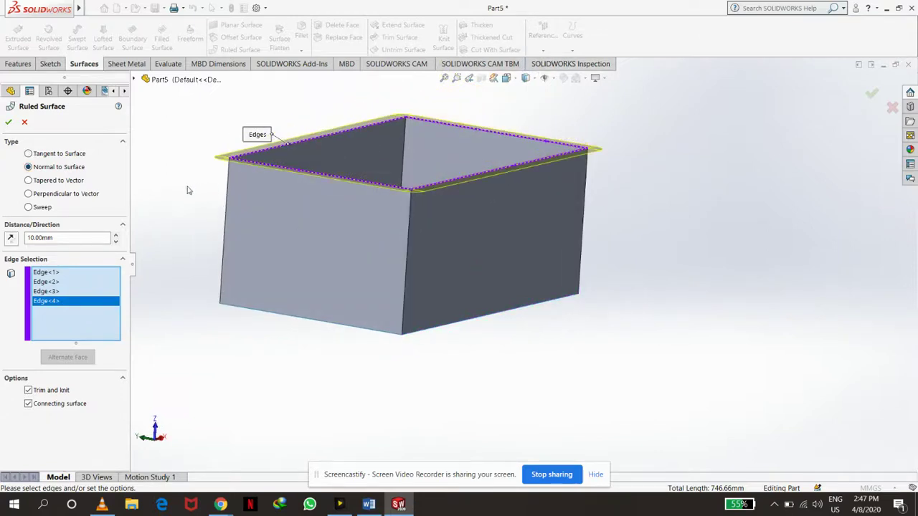
left_click_drag(52, 240, 21, 243)
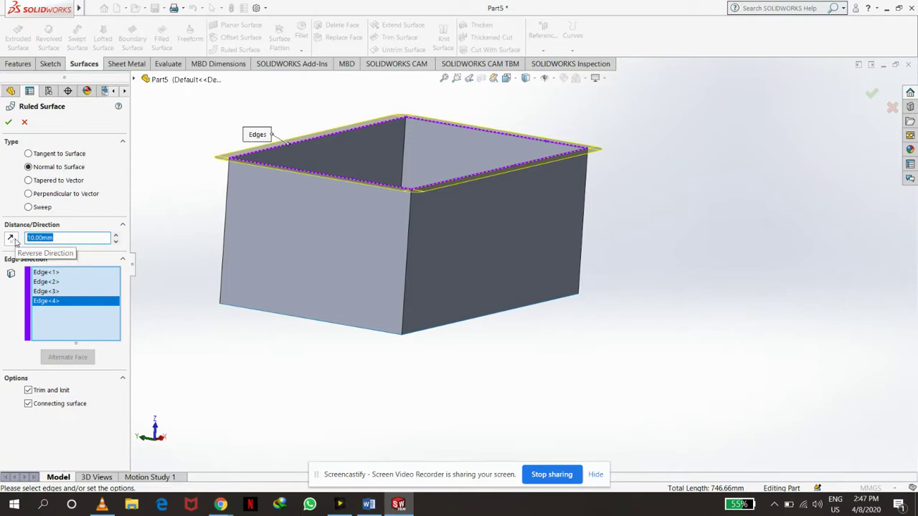
type("20")
key("Return")
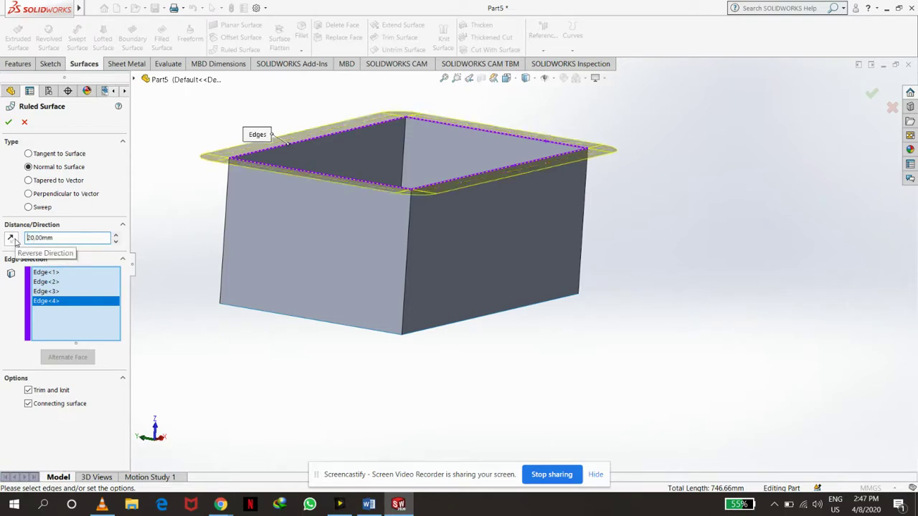
left_click(8, 123)
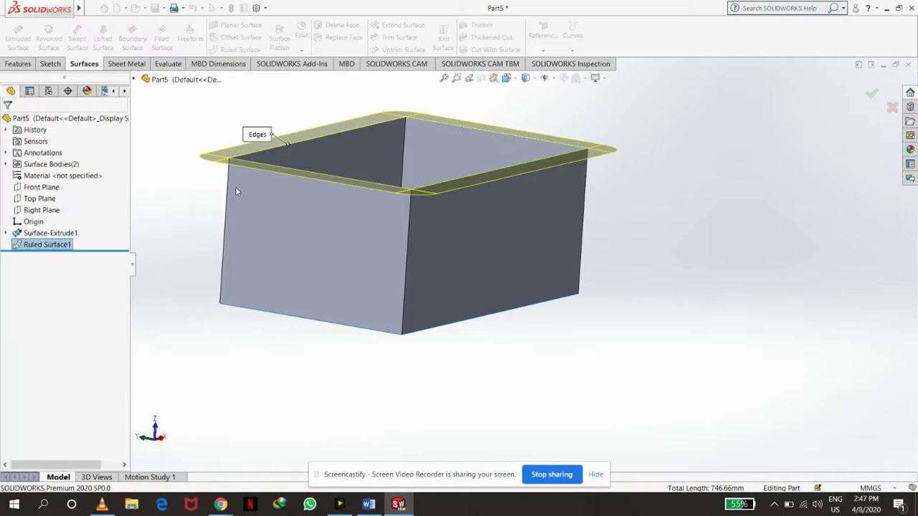
mouse_move(682, 199)
middle_mouse_down()
mouse_move(667, 254)
mouse_move(581, 176)
middle_mouse_up()
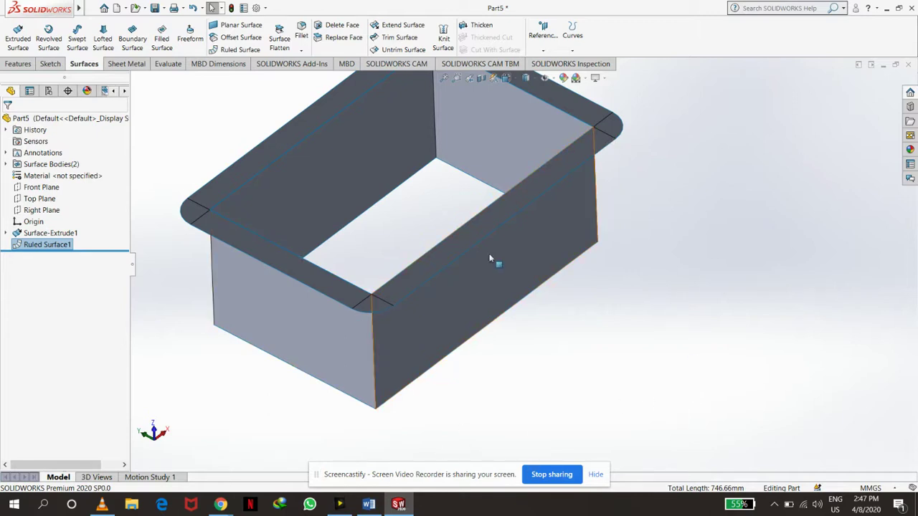
Undo the flange and extrude, then draw a spline from the origin curving upward to the right
key("ctrl+z")
key("ctrl+z")
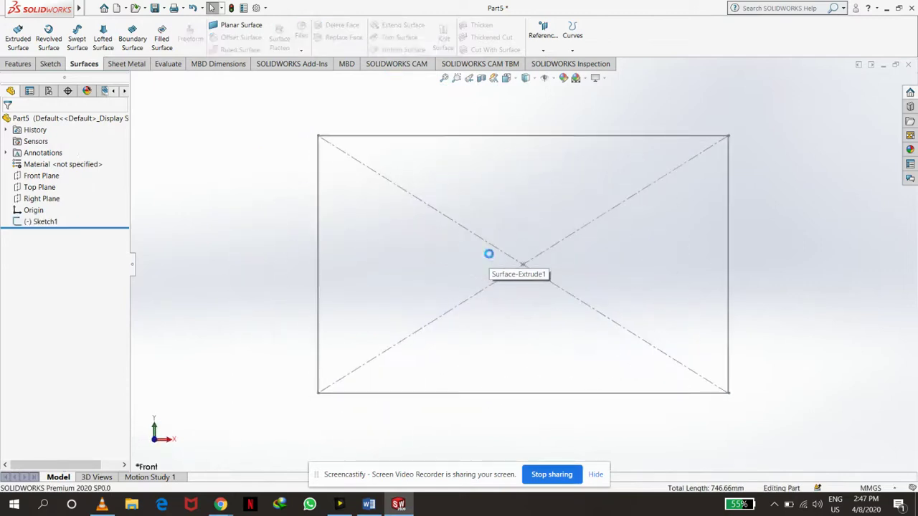
key("ctrl+z")
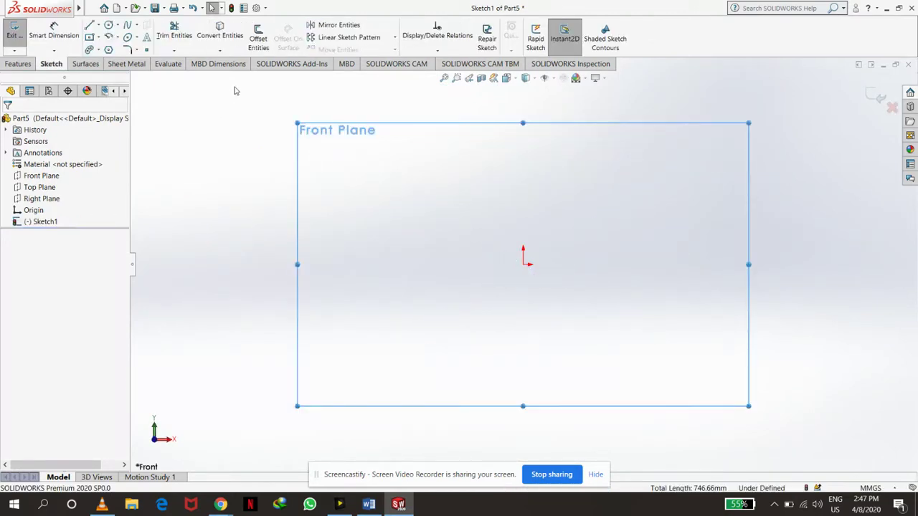
left_click(127, 25)
left_click(525, 264)
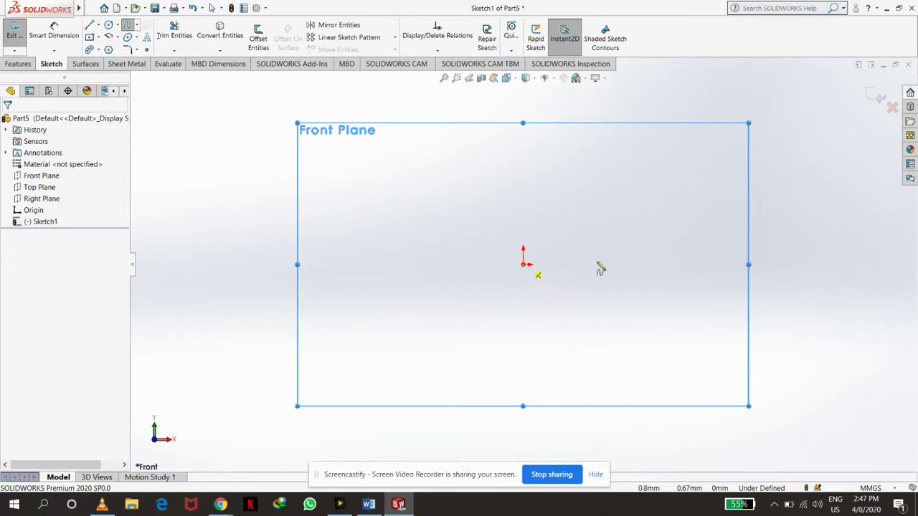
left_click(892, 185)
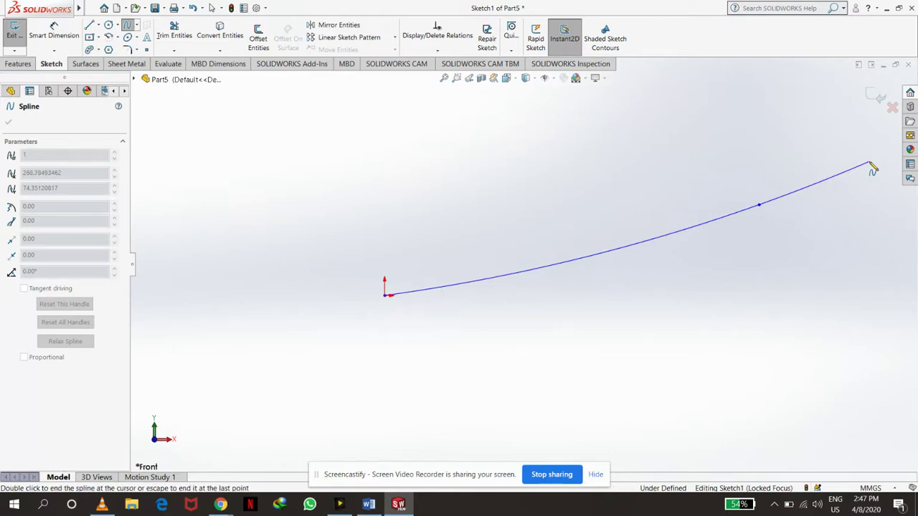
double_click(871, 164)
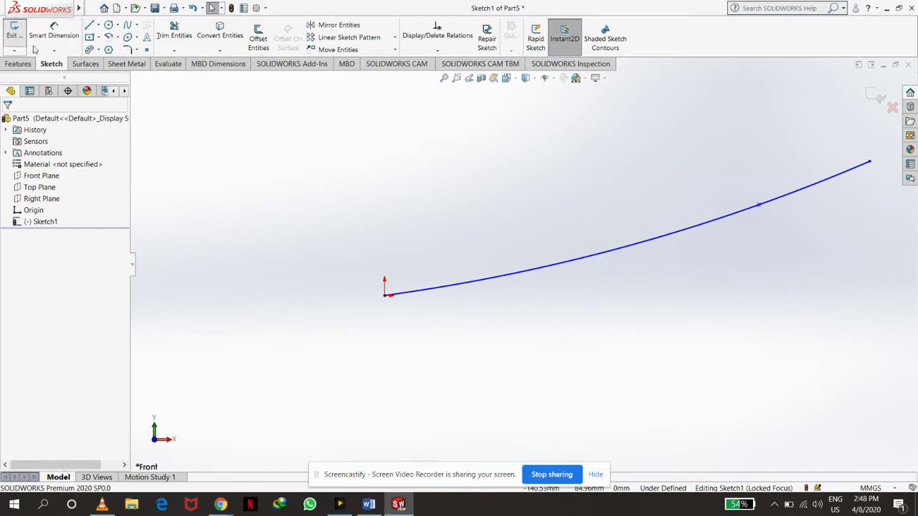
left_click(15, 32)
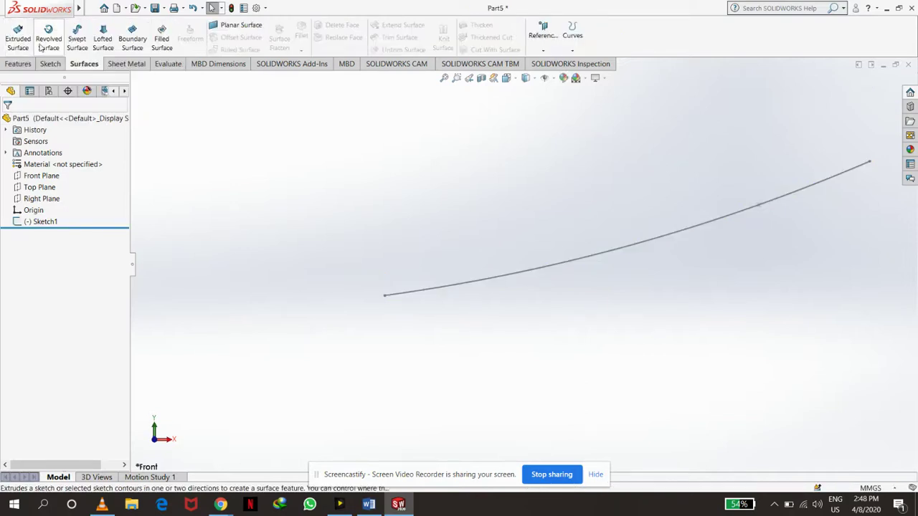
Extrude the spline sketch 100 mm as a 10 mm thin feature
left_click(19, 63)
left_click(20, 35)
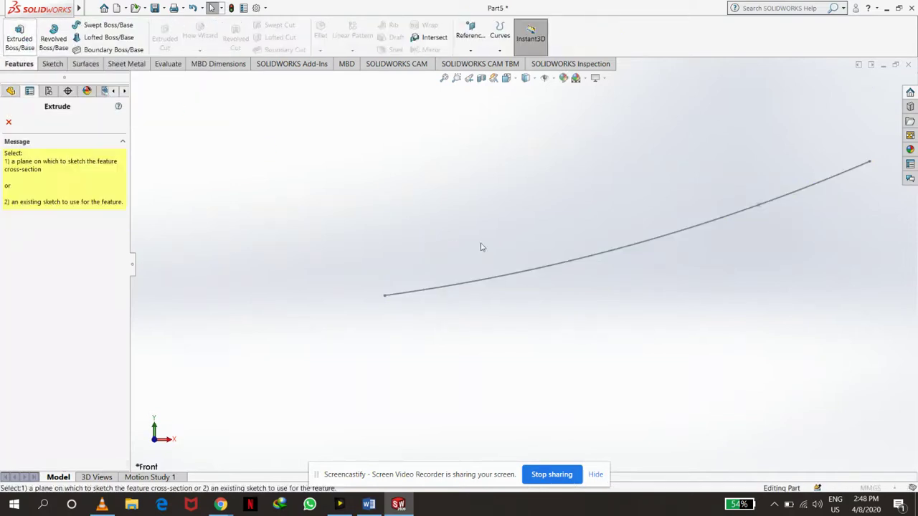
left_click(468, 290)
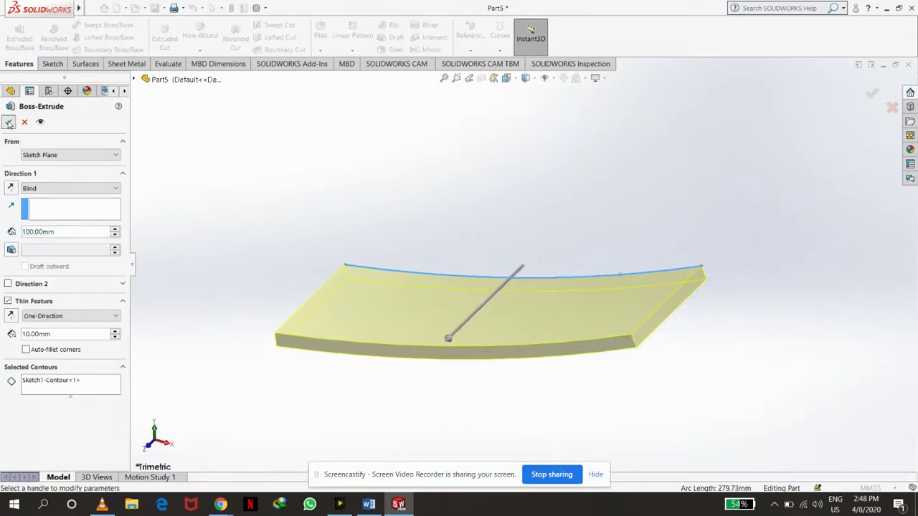
left_click(9, 122)
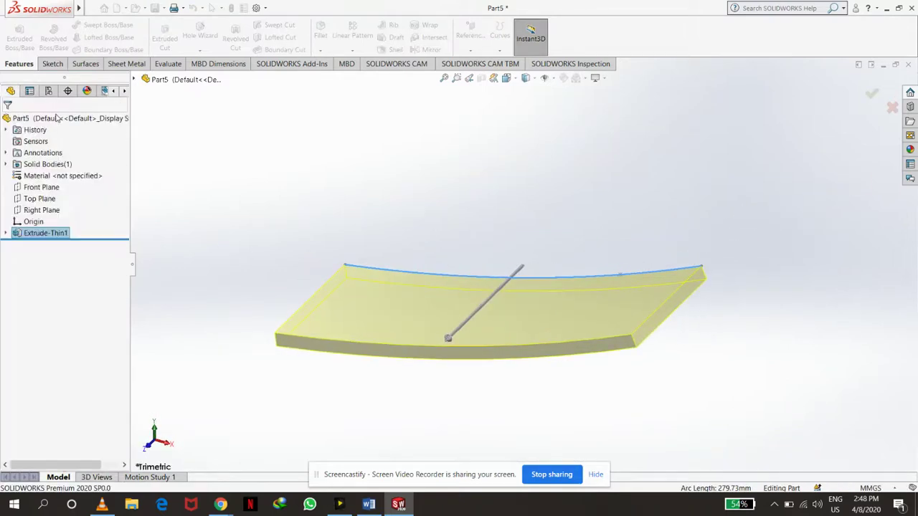
Offset the curved plate's lower face by 20 mm, creating Surface-Offset3
left_click(85, 63)
left_click(225, 41)
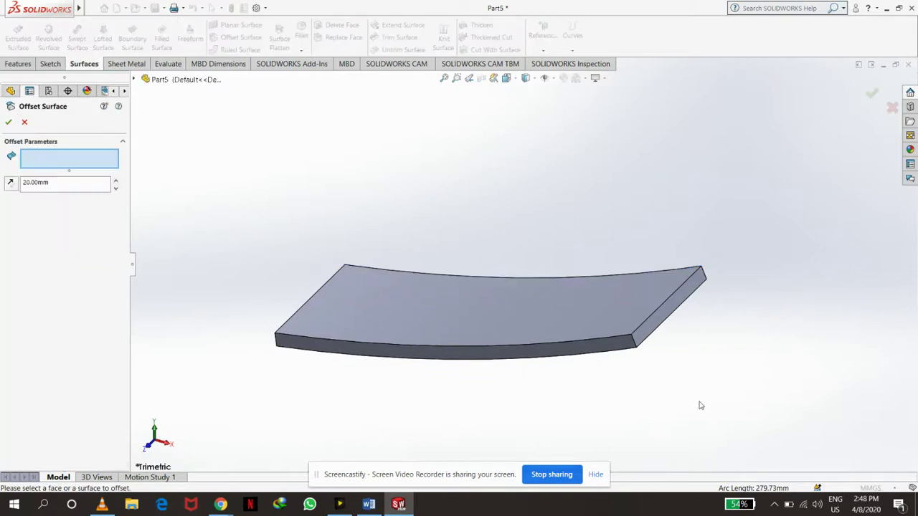
middle_click_drag(698, 403, 650, 309)
left_click(577, 281)
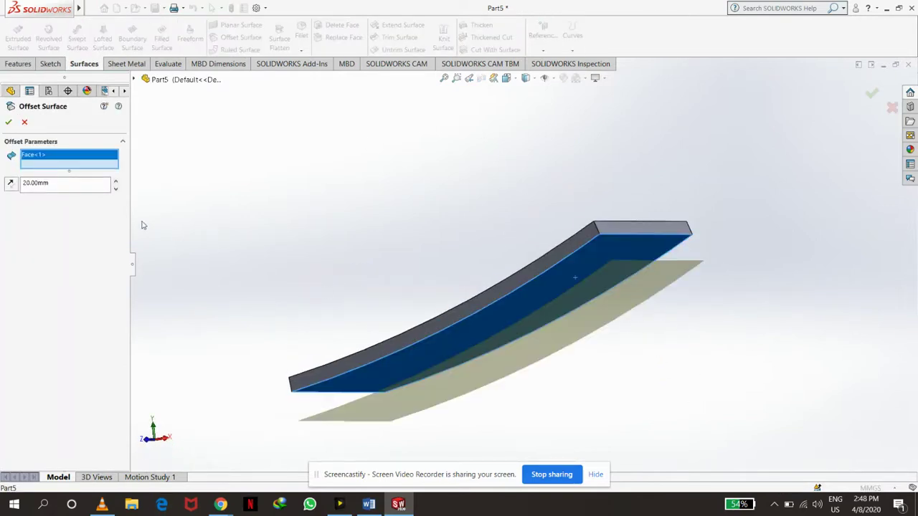
left_click(8, 122)
middle_click_drag(246, 193, 269, 254)
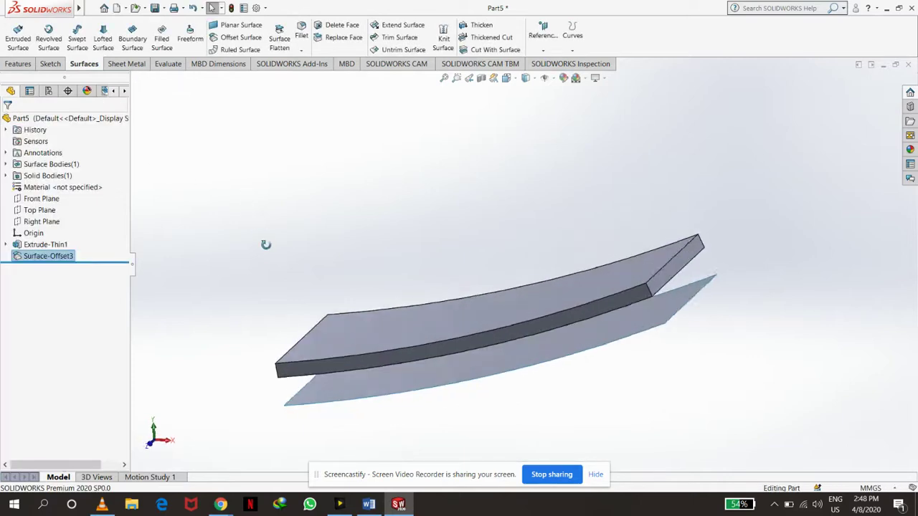
left_click(279, 40)
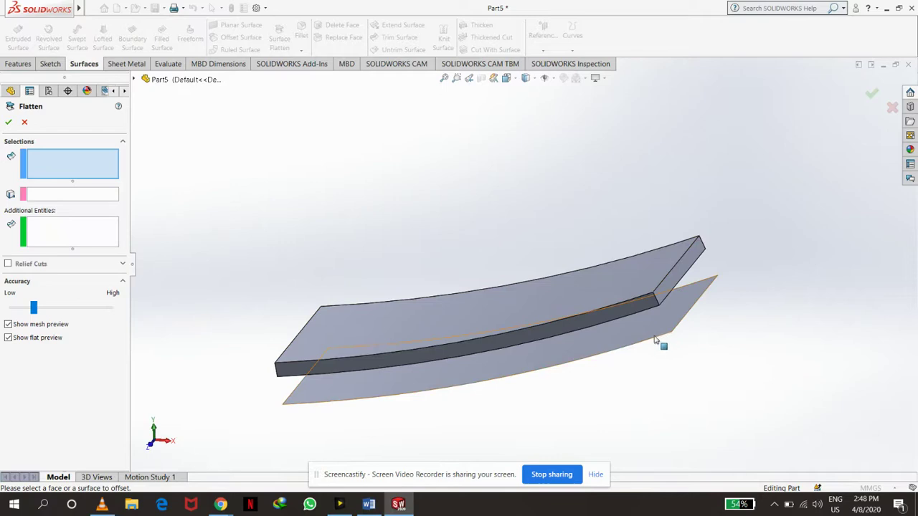
Flatten the offset surface into Surface-Flatten1, fixed at one of its edges
middle_click_drag(655, 358, 643, 311)
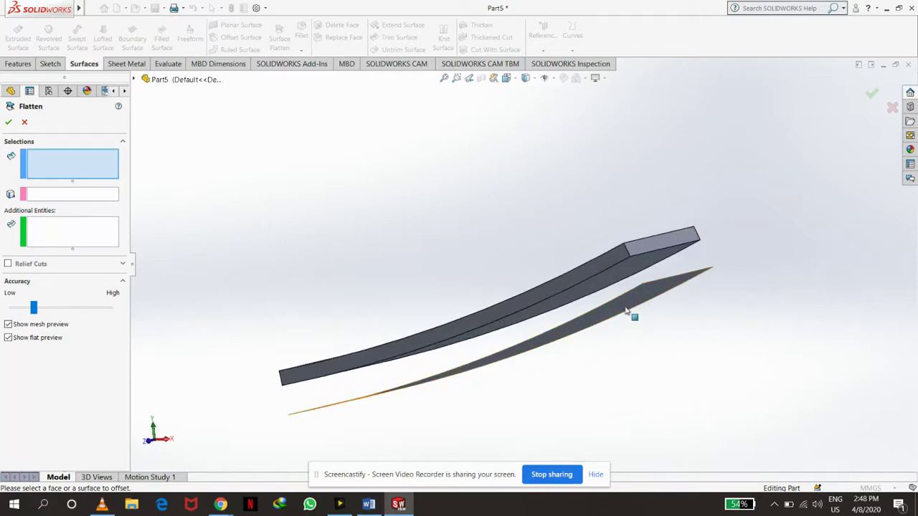
left_click(627, 310)
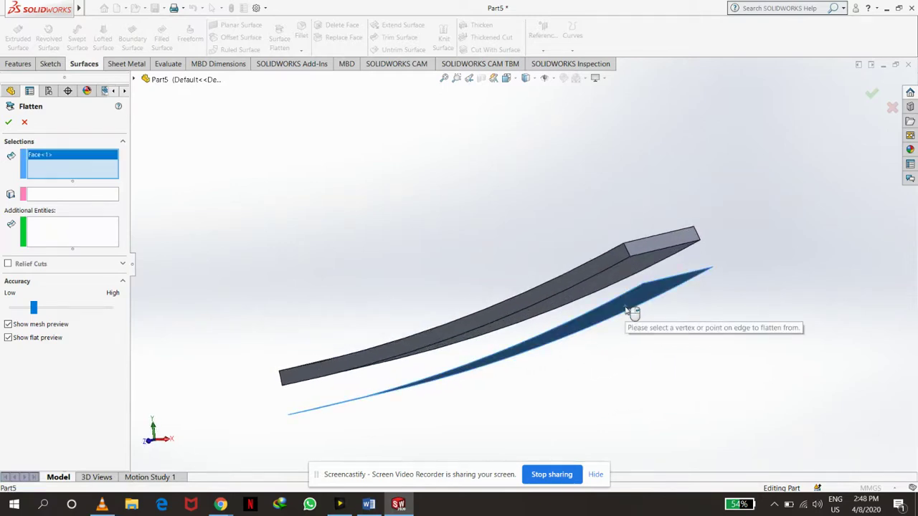
left_click(38, 198)
middle_click_drag(728, 360, 720, 332)
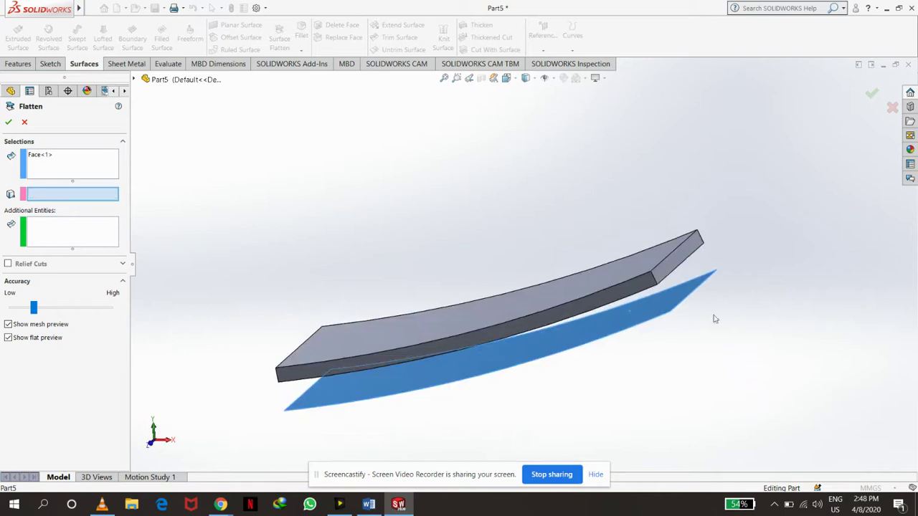
left_click(702, 290)
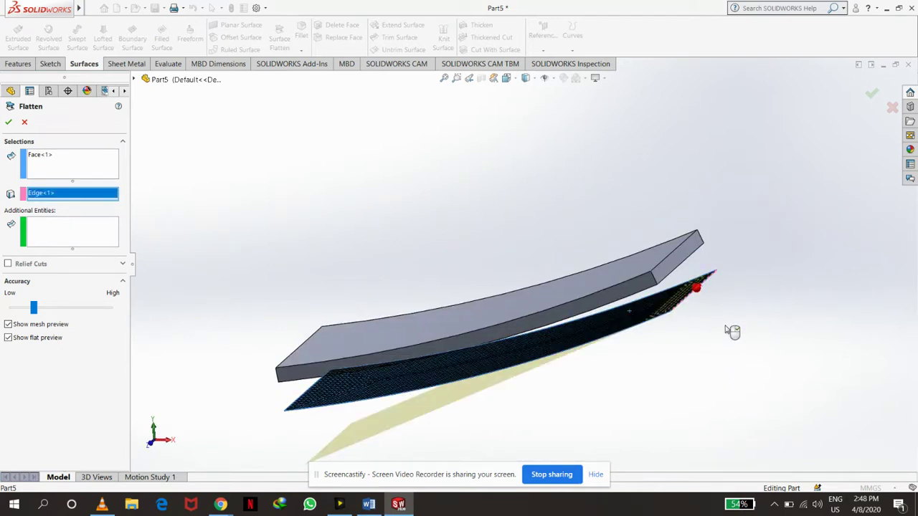
middle_click_drag(669, 367, 742, 289)
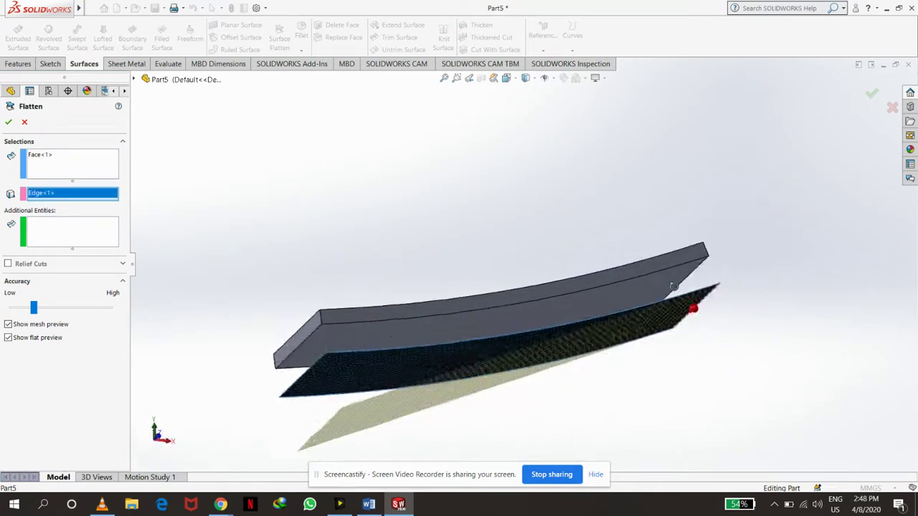
middle_click_drag(674, 315, 666, 343)
left_click(8, 122)
mouse_move(789, 332)
middle_mouse_down()
mouse_move(770, 156)
mouse_move(385, 410)
middle_mouse_up()
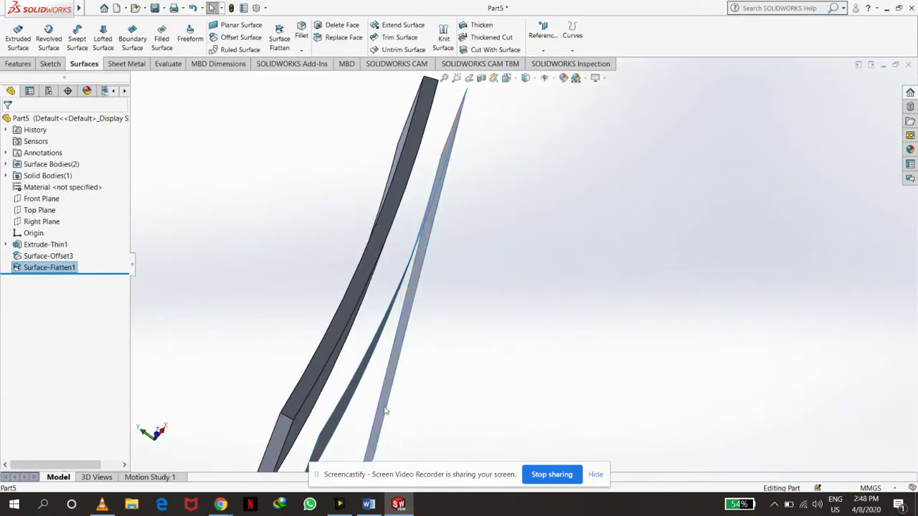
scroll(369, 314, "up", 3)
mouse_move(490, 258)
middle_mouse_down()
mouse_move(475, 371)
mouse_move(472, 362)
middle_mouse_up()
middle_click_drag(484, 251, 446, 305)
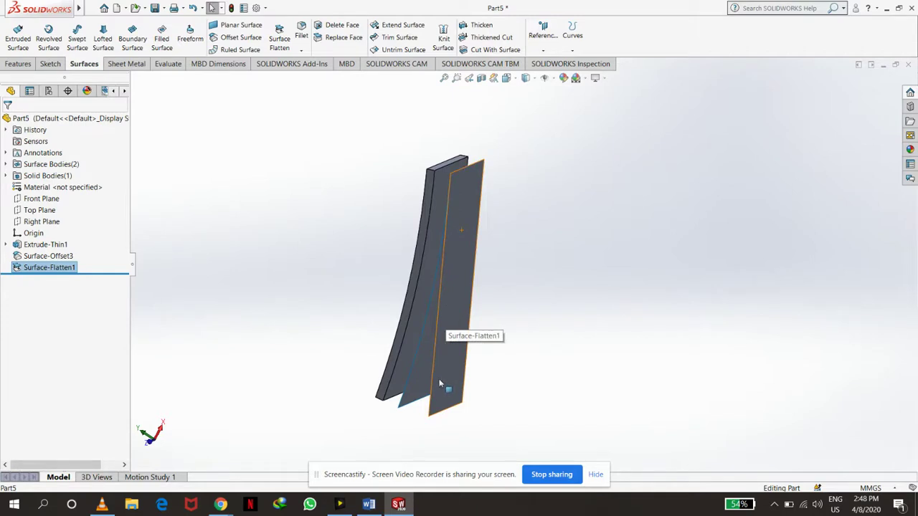
mouse_move(353, 364)
middle_mouse_down()
mouse_move(373, 375)
mouse_move(403, 202)
mouse_move(394, 165)
mouse_move(406, 204)
middle_mouse_up()
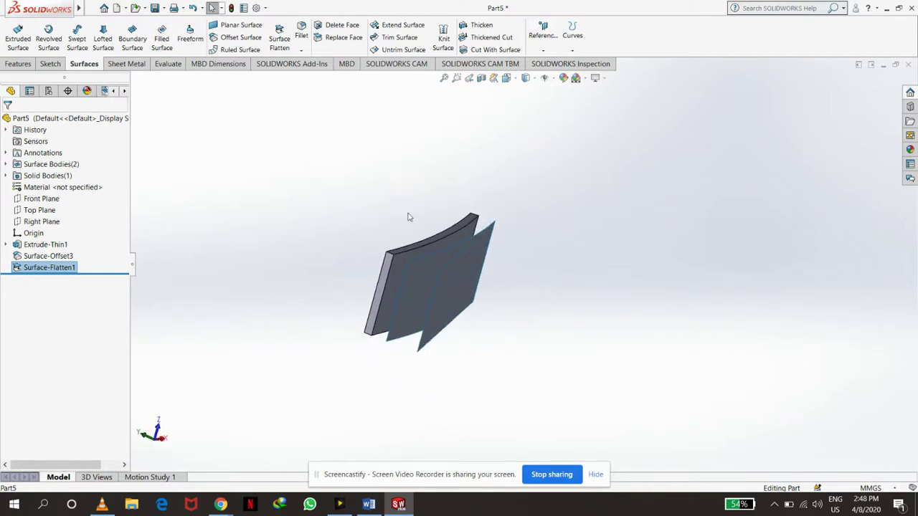
mouse_move(340, 326)
middle_mouse_down()
mouse_move(314, 261)
mouse_move(320, 220)
mouse_move(365, 172)
mouse_move(349, 128)
mouse_move(359, 120)
mouse_move(371, 143)
mouse_move(333, 230)
mouse_move(347, 390)
mouse_move(352, 365)
middle_mouse_up()
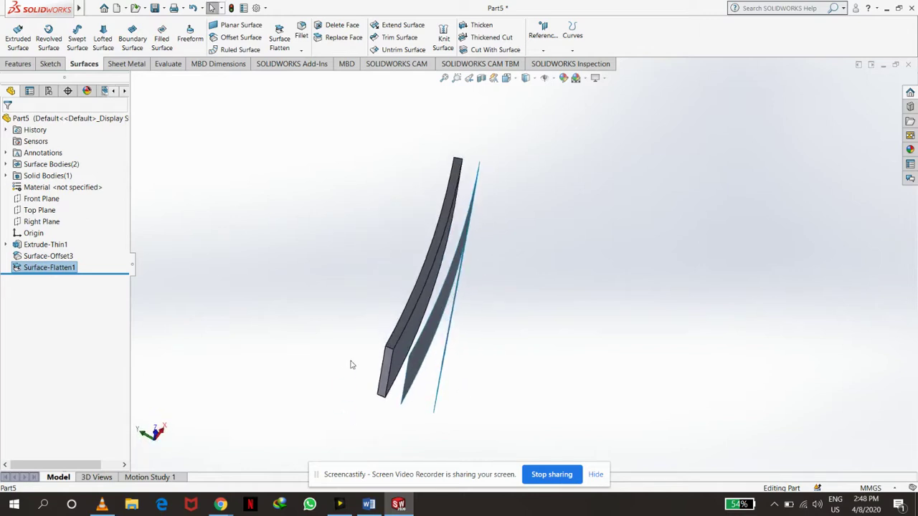
Try offsetting with the plate faces added, then cancel after the not-connected warnings
left_click(241, 36)
mouse_move(564, 361)
middle_mouse_down()
mouse_move(614, 356)
mouse_move(480, 291)
middle_mouse_up()
left_click(426, 253)
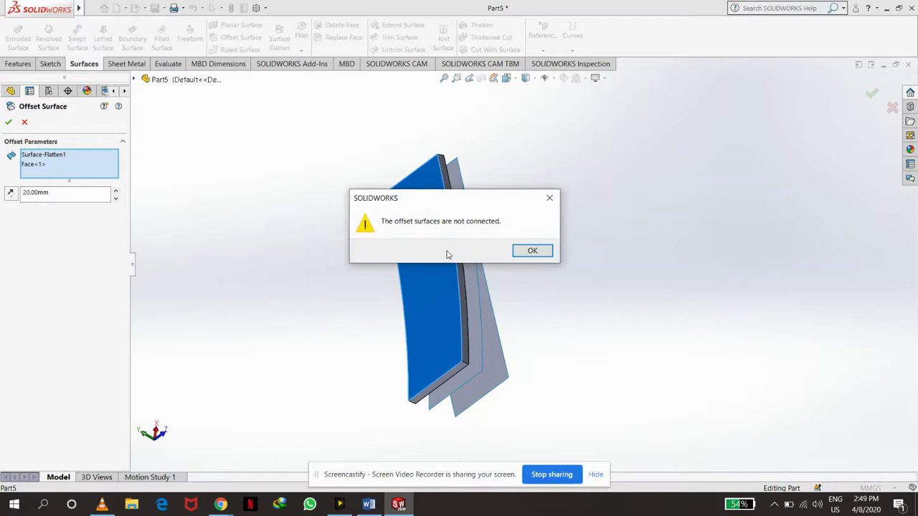
left_click(529, 253)
mouse_move(510, 166)
middle_mouse_down()
mouse_move(493, 198)
mouse_move(470, 312)
middle_mouse_up()
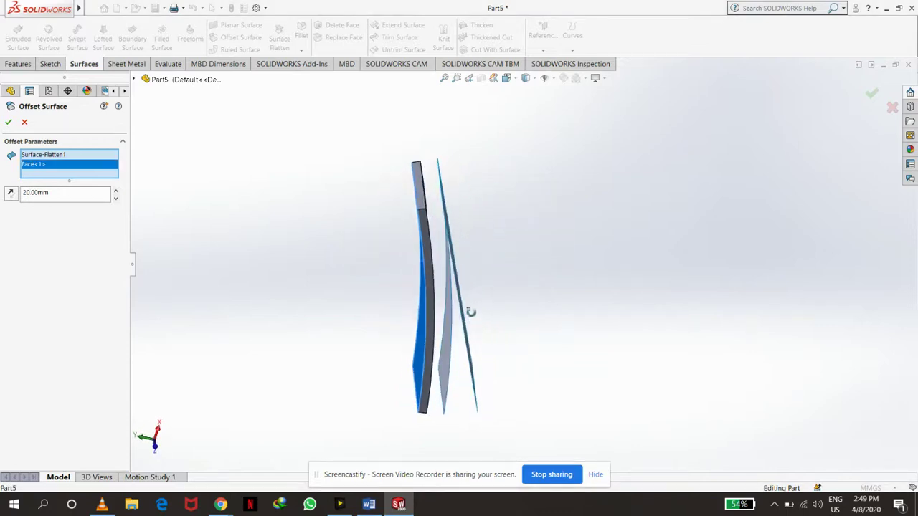
left_click(423, 192)
left_click(551, 200)
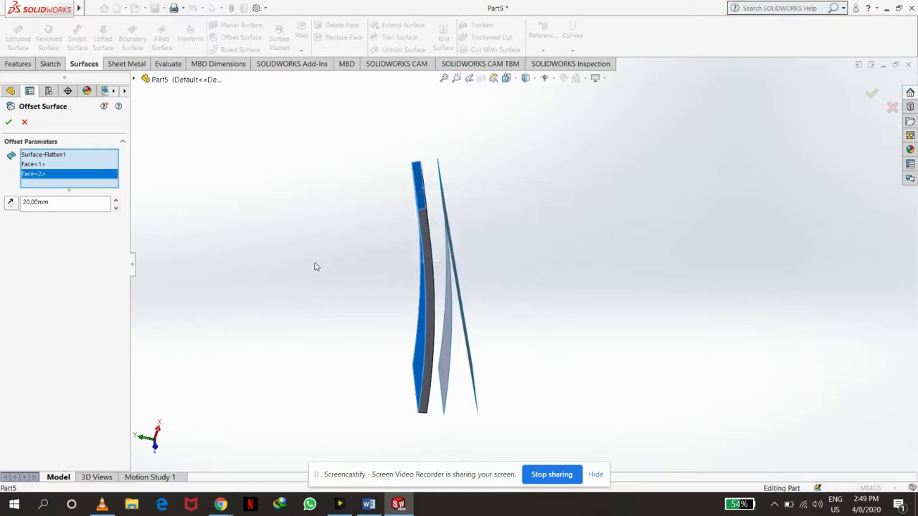
left_click(24, 124)
Offset only Surface-Flatten1 by 20.00 mm, creating Surface-Offset4
left_click(231, 40)
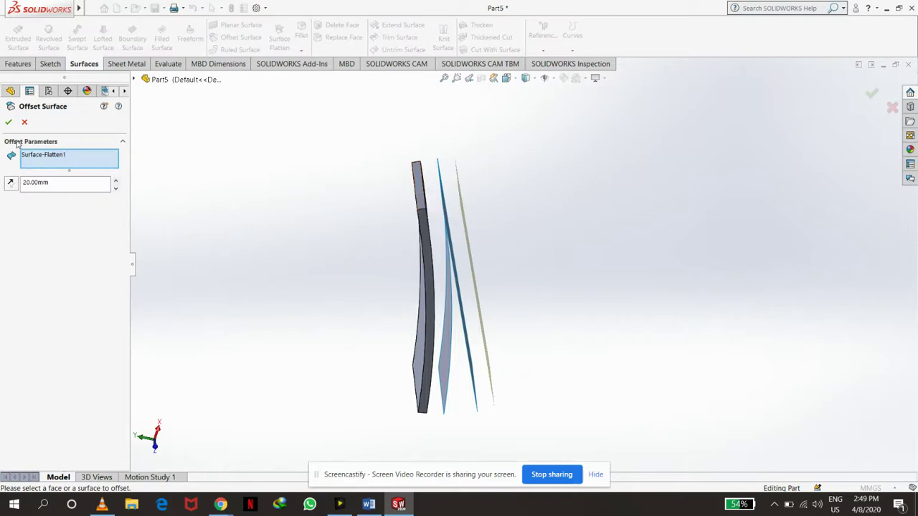
left_click(8, 124)
mouse_move(512, 301)
middle_mouse_down()
mouse_move(486, 207)
mouse_move(500, 171)
middle_mouse_up()
mouse_move(505, 222)
middle_mouse_down()
mouse_move(447, 273)
mouse_move(492, 393)
mouse_move(523, 307)
middle_mouse_up()
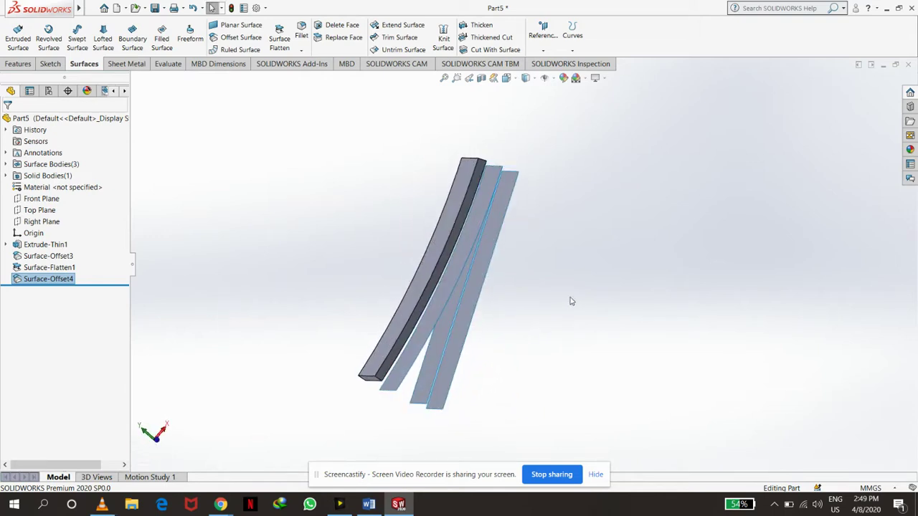